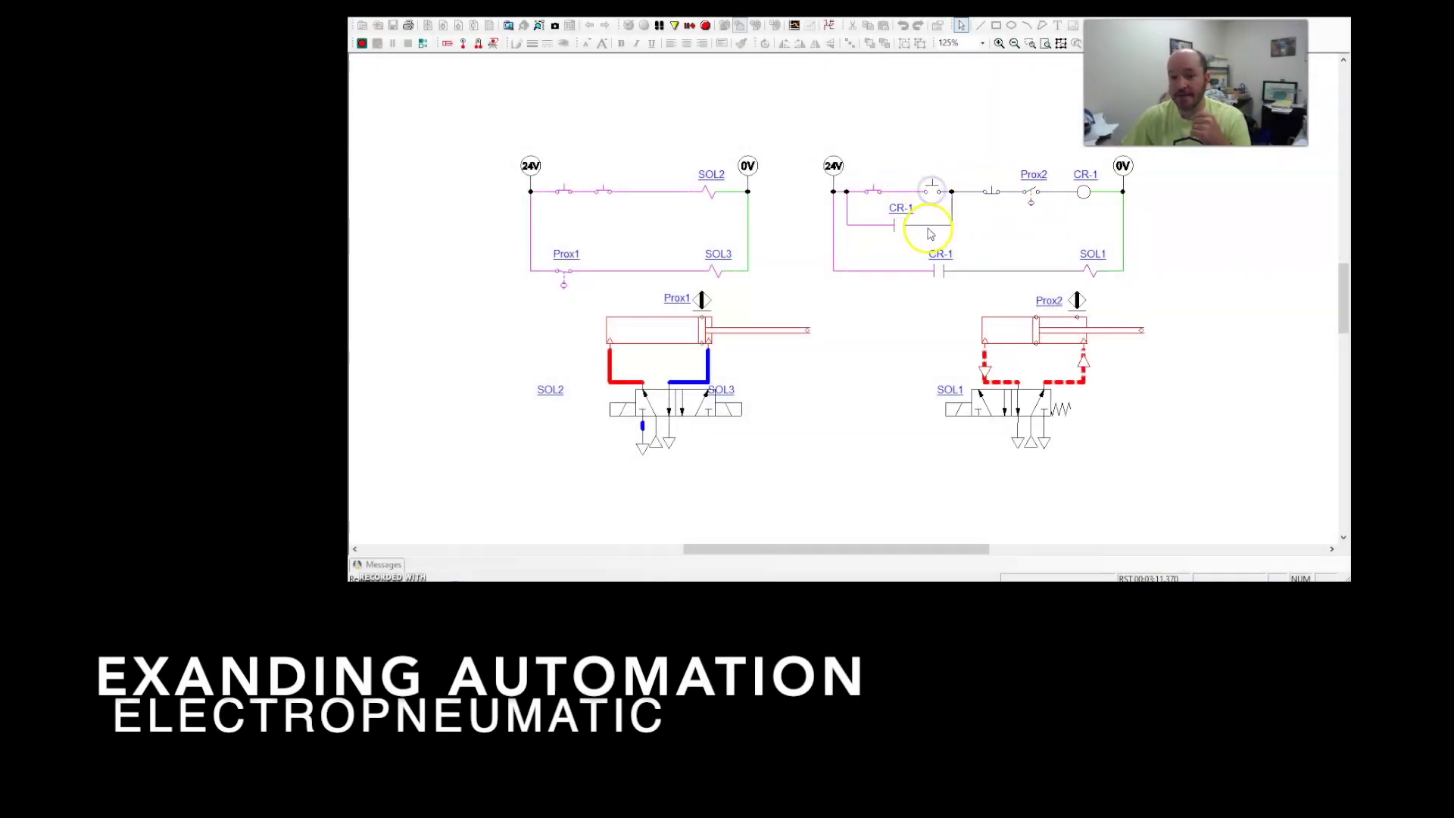
# Press the right circuit's push button to latch CR-1 and cycle the right cylinder
pyautogui.click(933, 196)
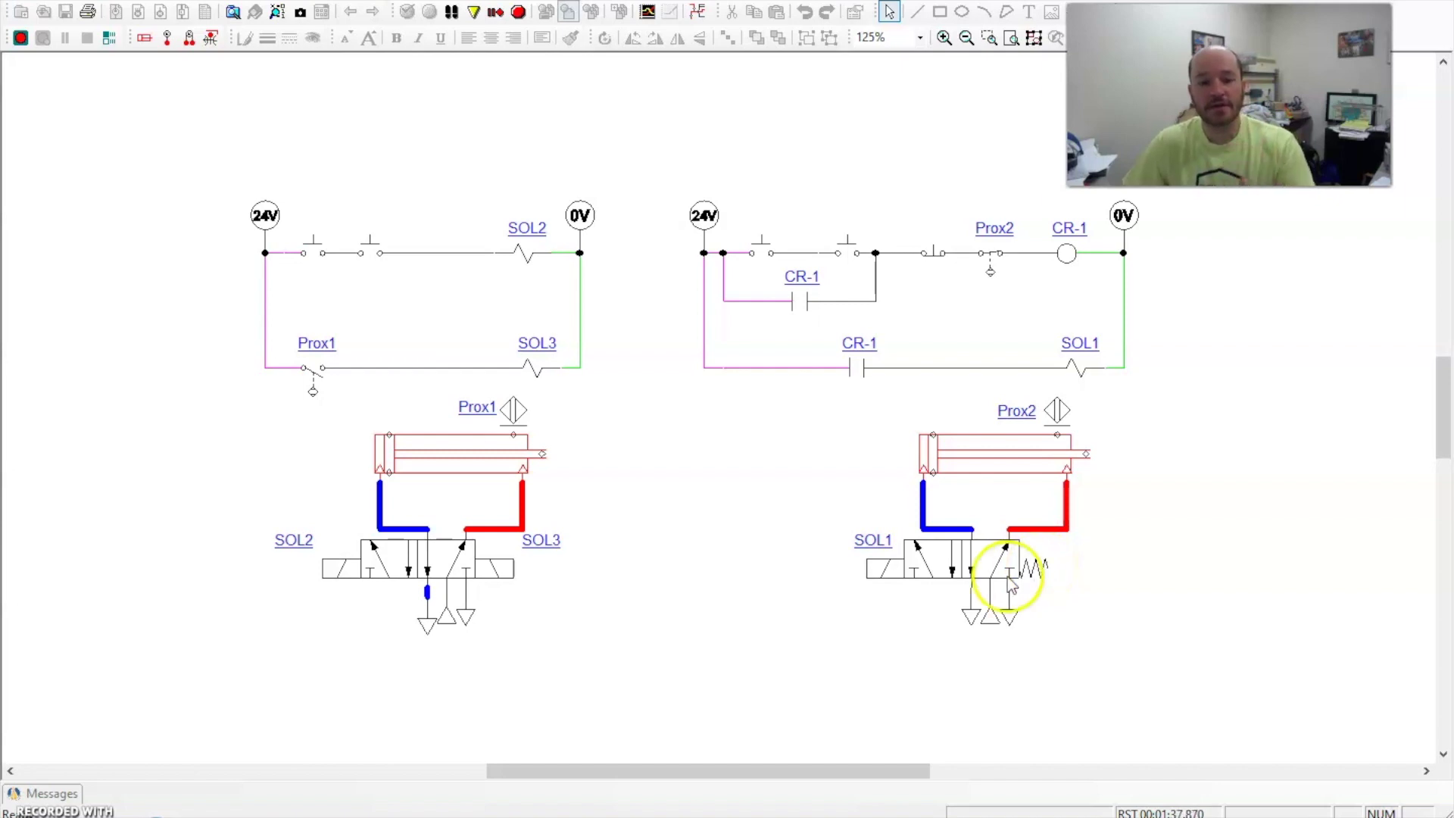
# Press both left-rung push buttons to extend the left cylinder via SOL2, then let it retract
pyautogui.click(318, 259)
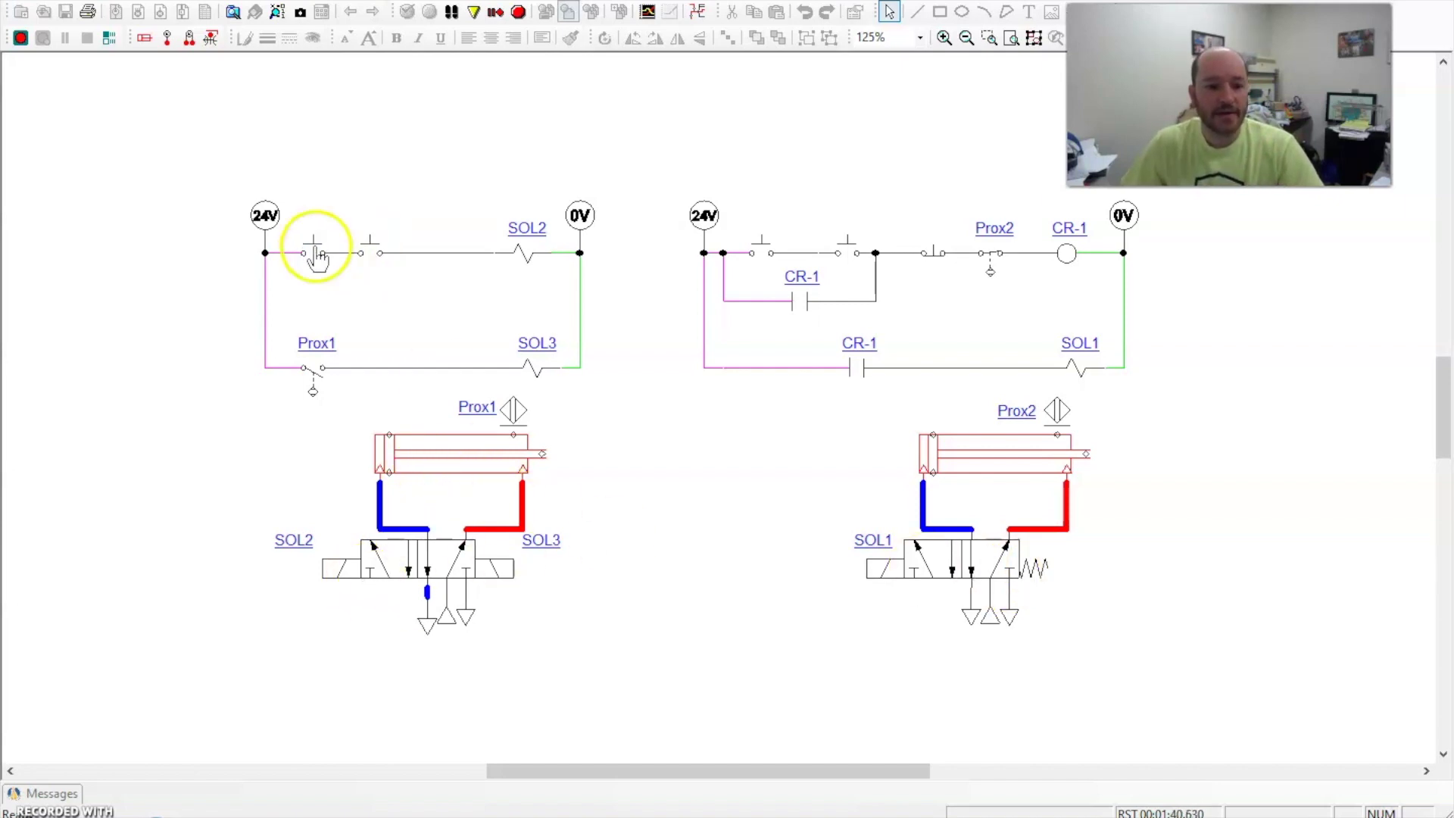
pyautogui.click(381, 252)
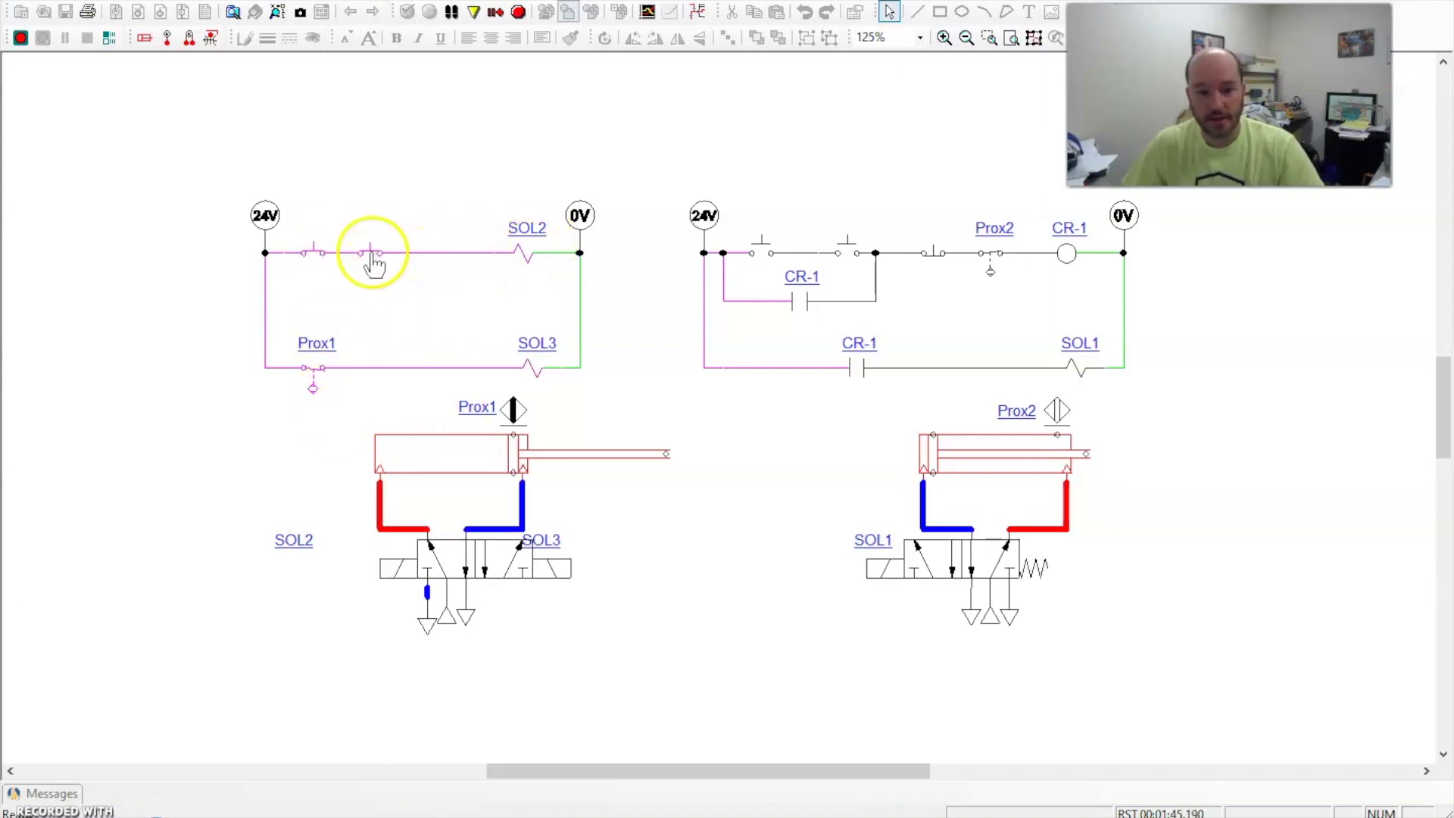
pyautogui.click(315, 254)
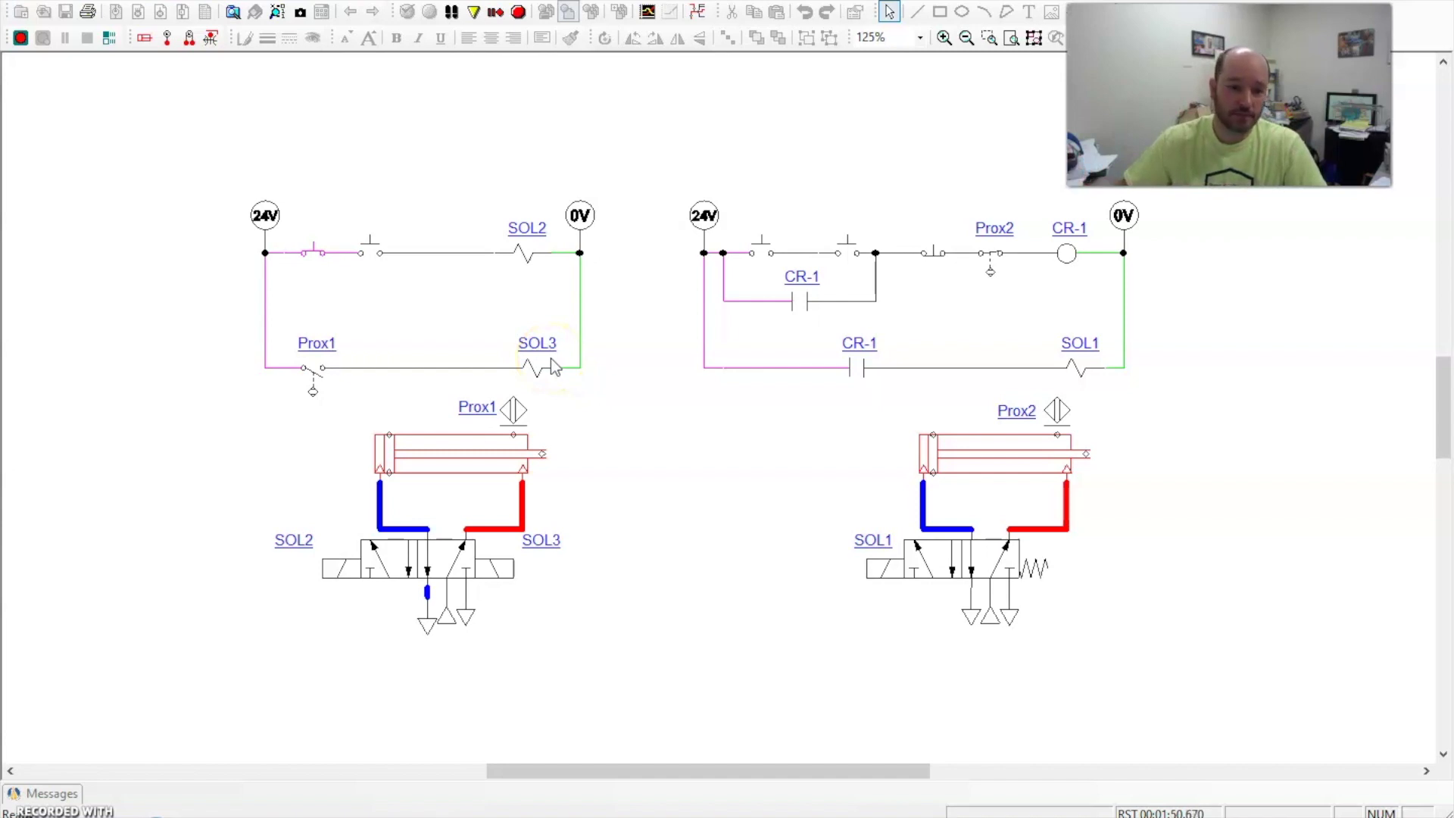
pyautogui.click(320, 253)
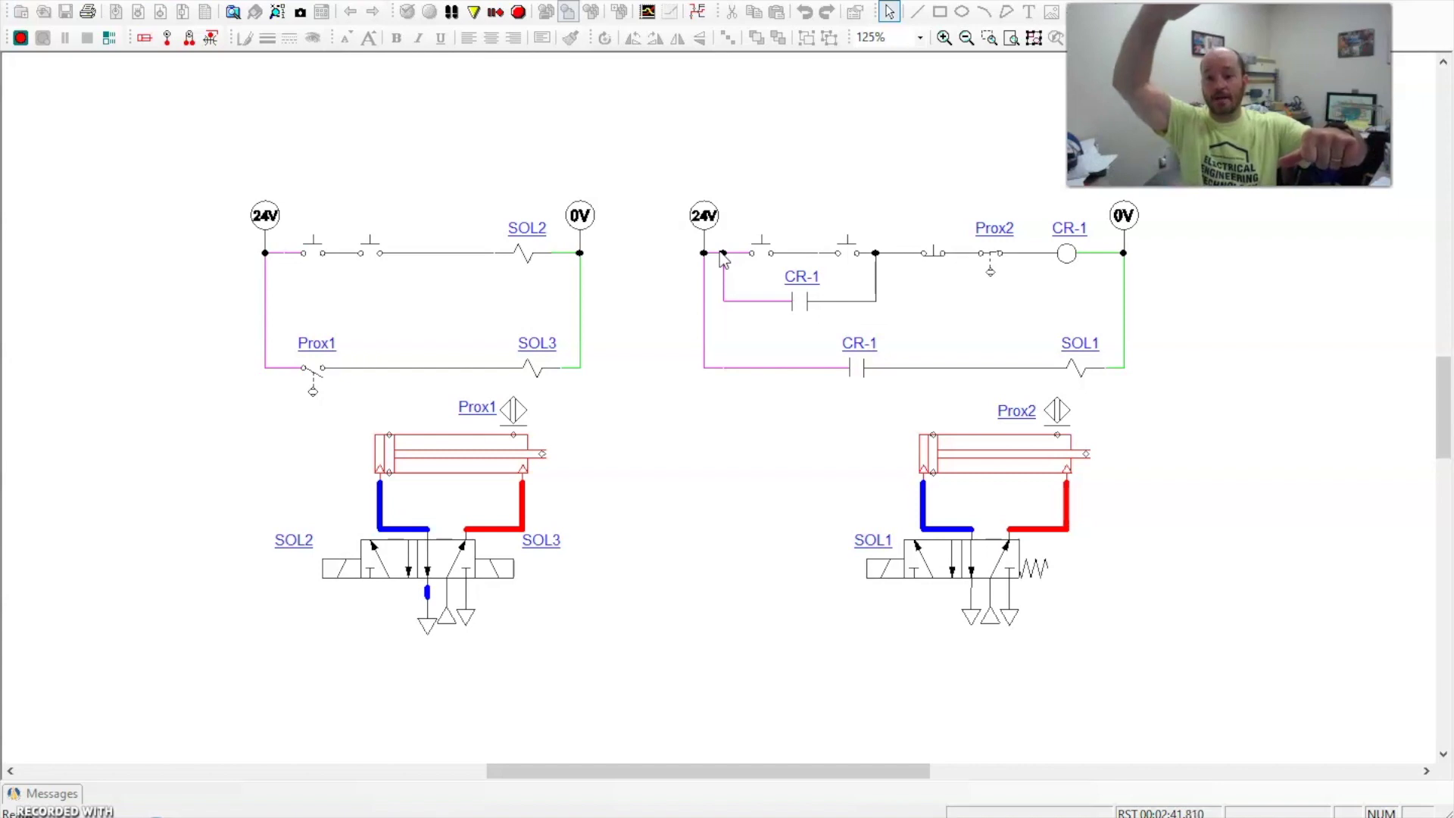
pyautogui.moveTo(769, 275); pyautogui.dragTo(850, 259)
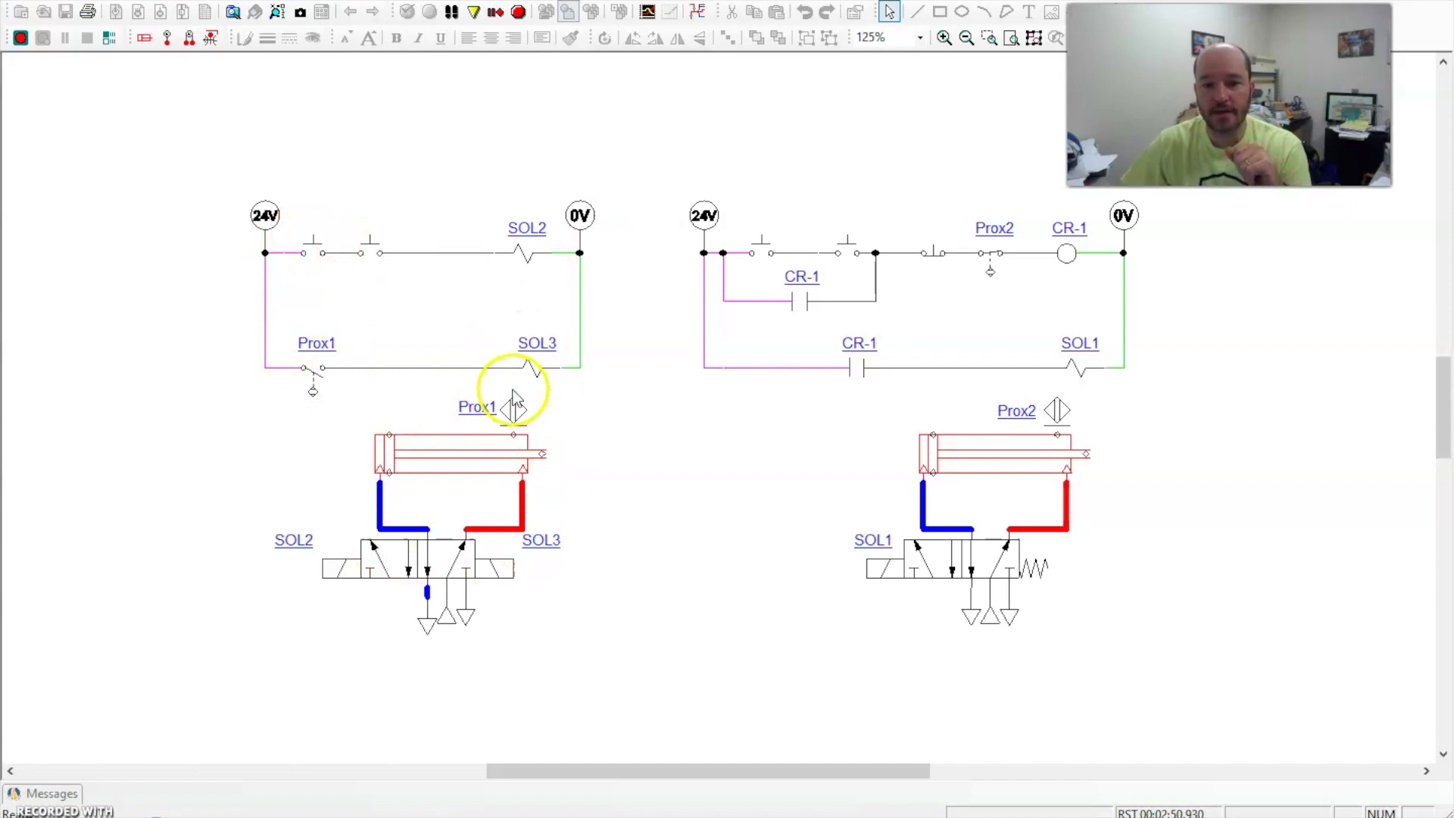
# Extend the left cylinder, then latch CR-1 on the right circuit and stop its cycling
pyautogui.click(318, 252)
pyautogui.click(371, 249)
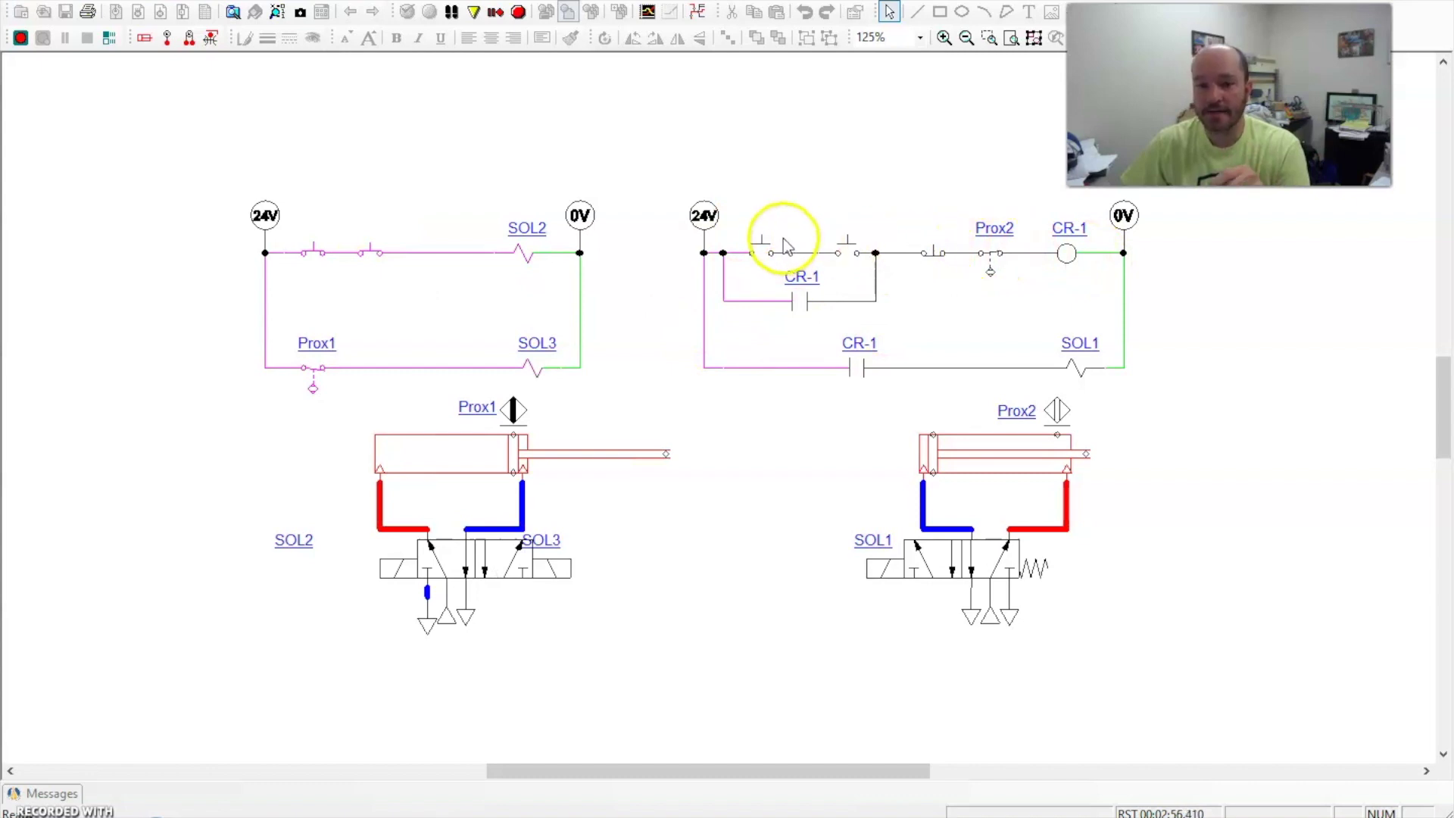
pyautogui.click(764, 253)
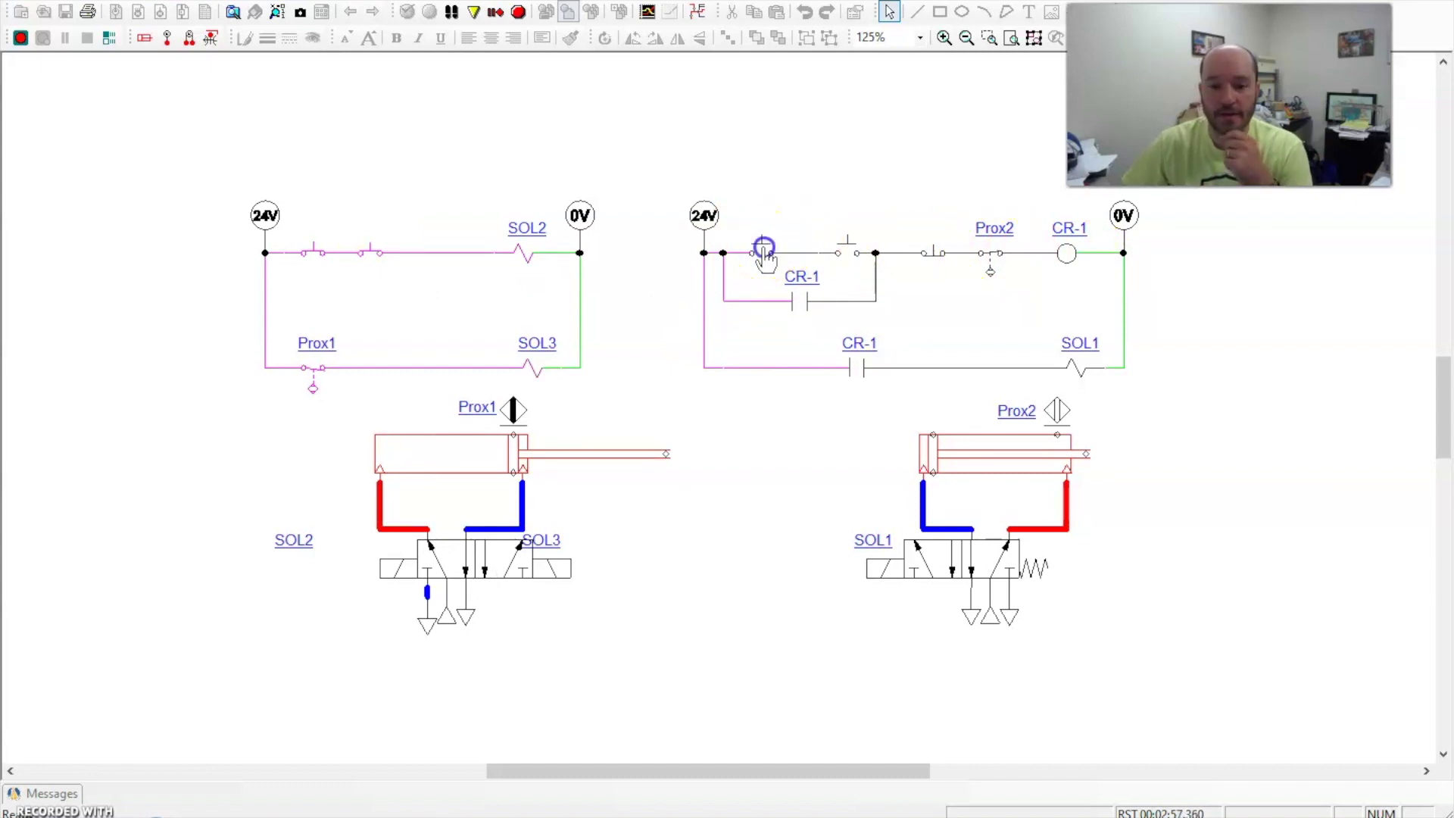
pyautogui.click(846, 252)
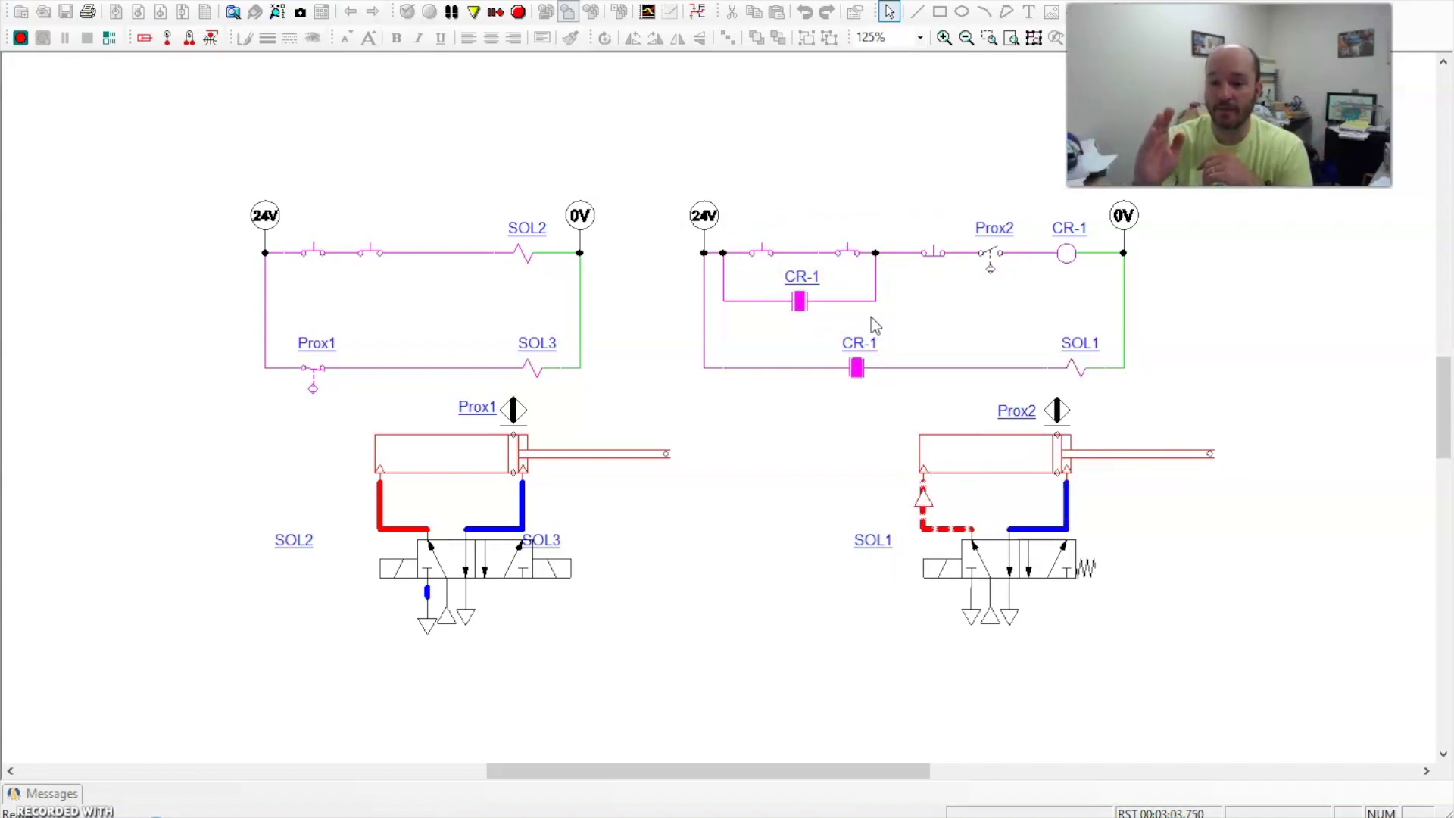
pyautogui.click(991, 262)
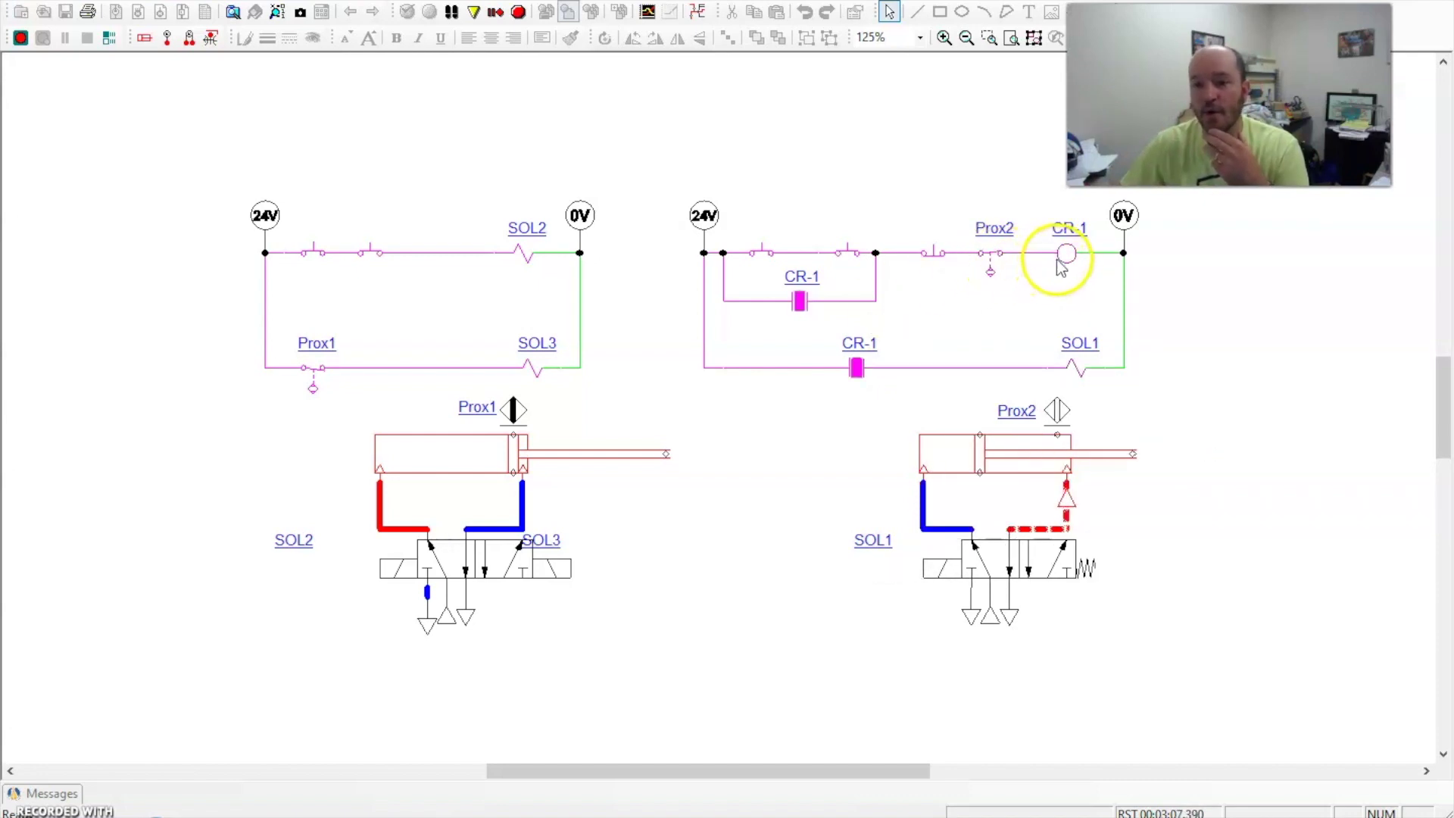
pyautogui.click(846, 259)
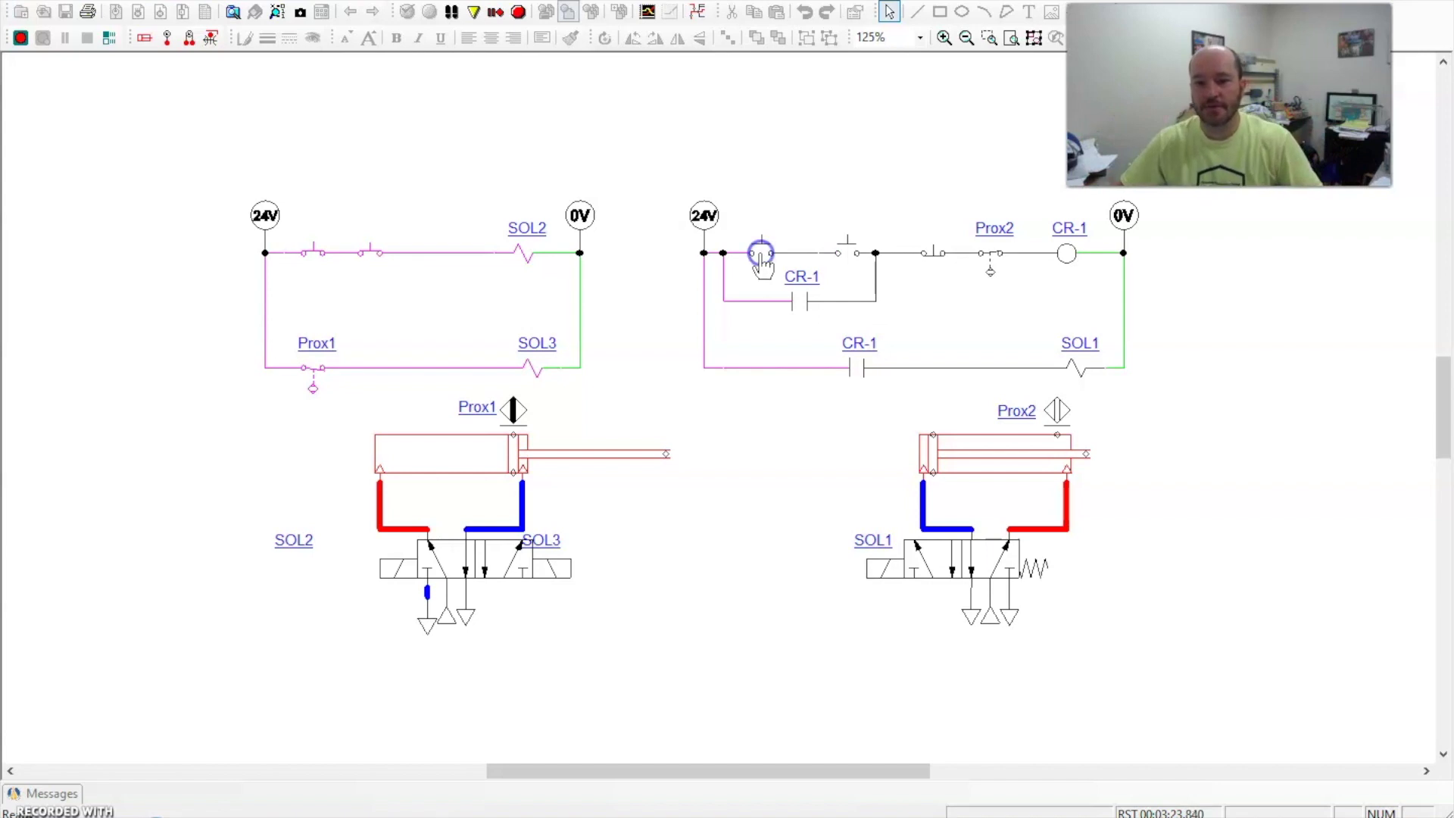
# Start the right cylinder by energizing CR-1, then stop its cycle and release the start button
pyautogui.click(755, 256)
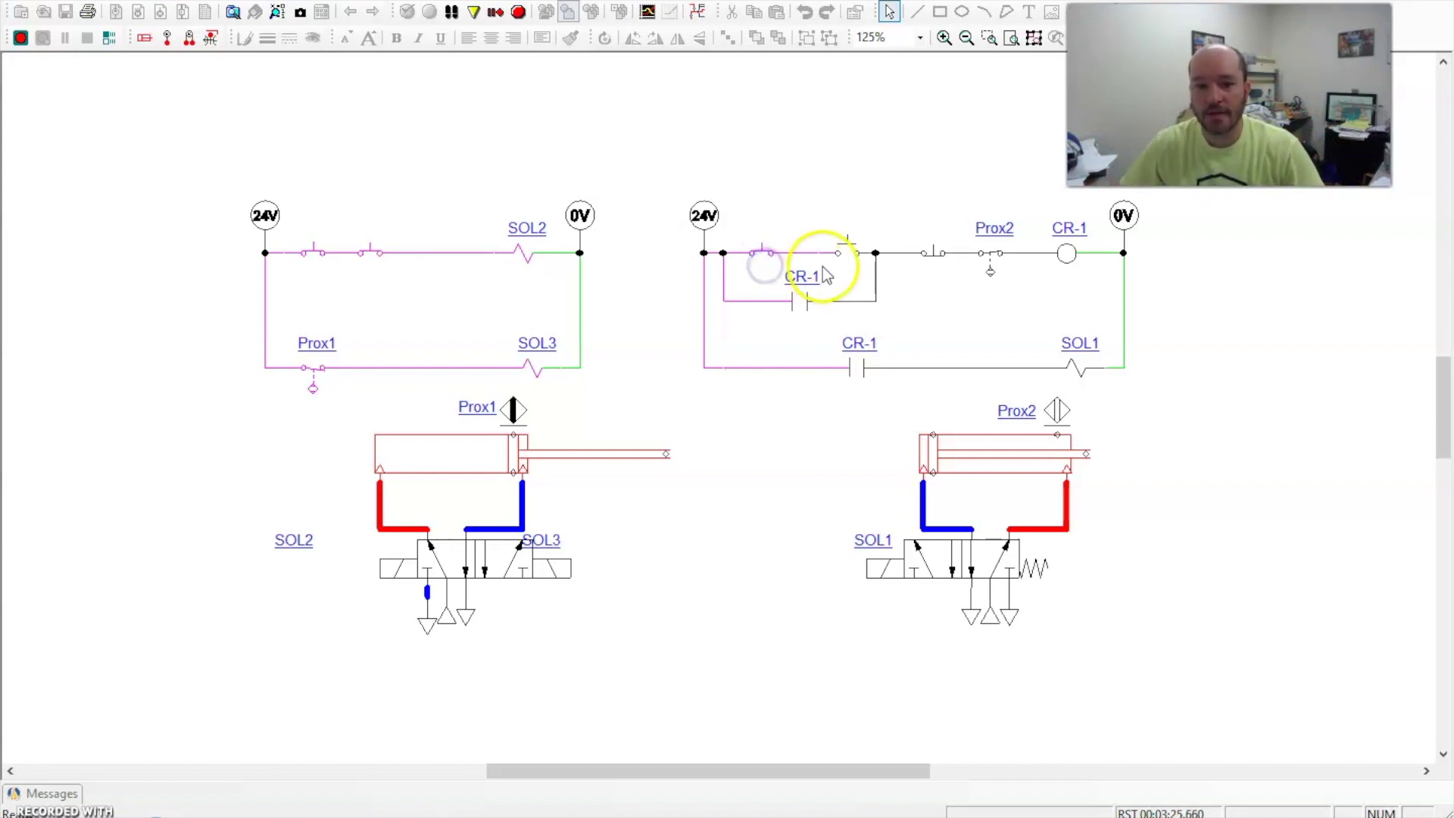
pyautogui.click(848, 252)
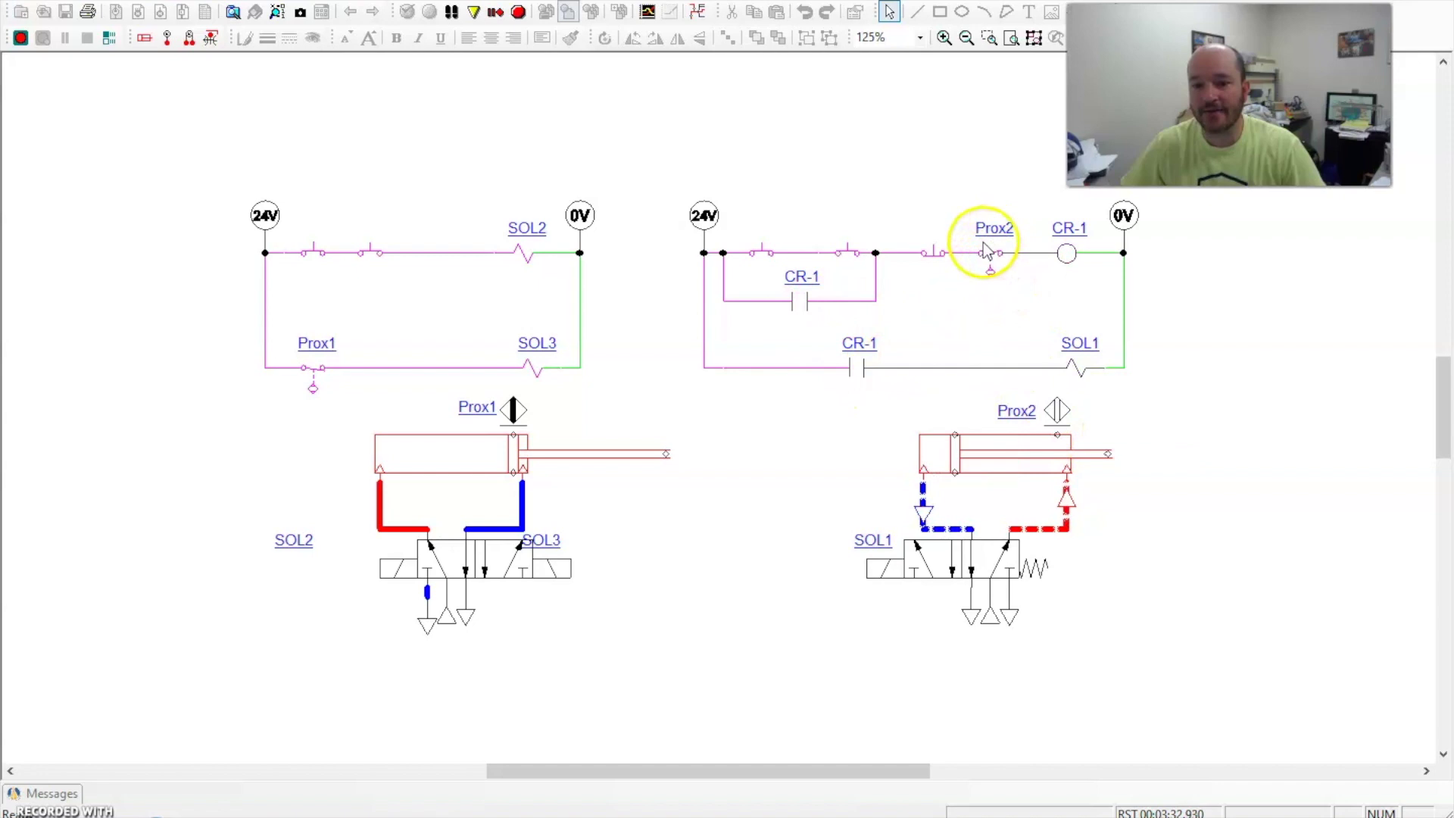
pyautogui.click(846, 248)
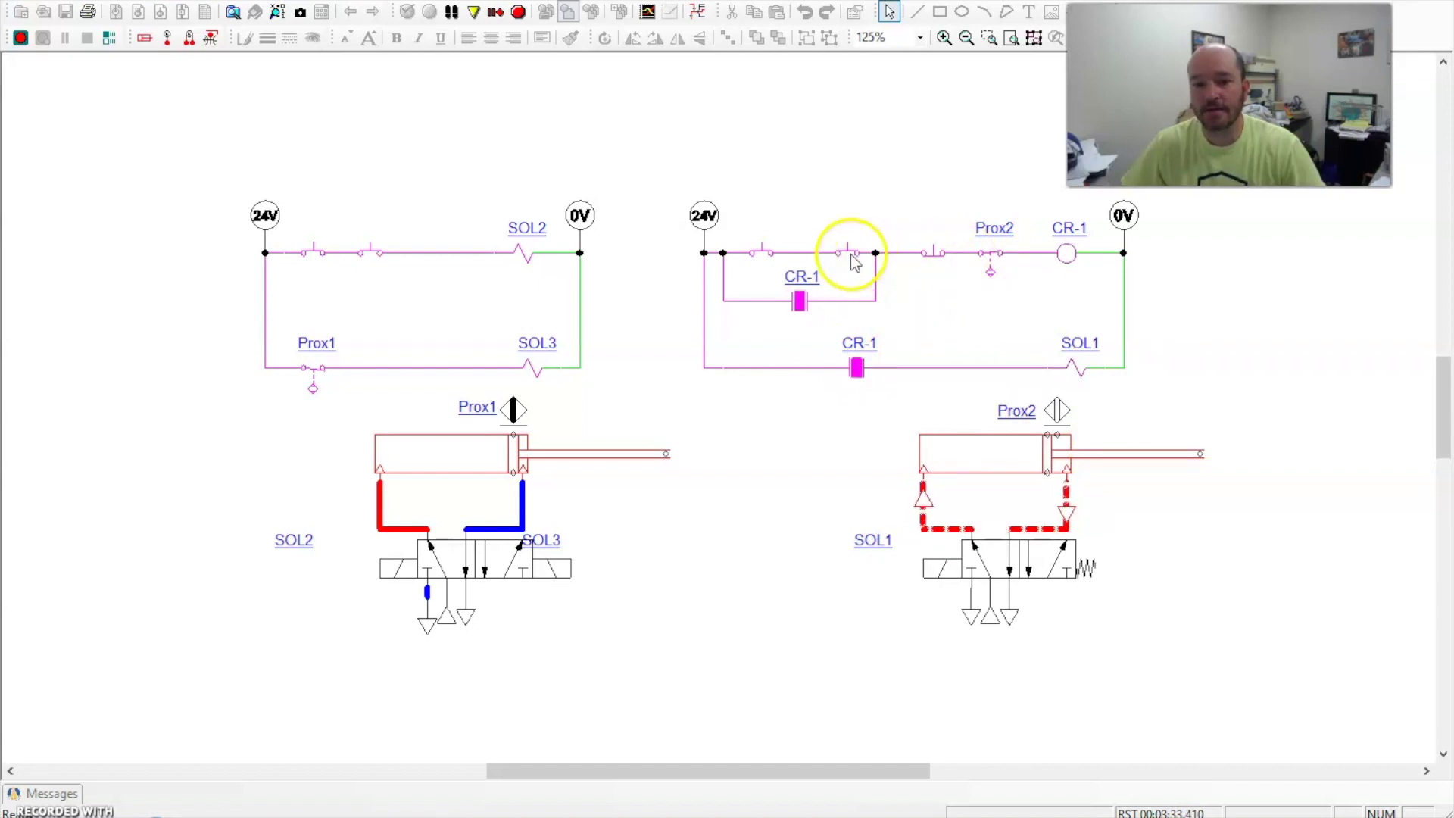
pyautogui.click(760, 253)
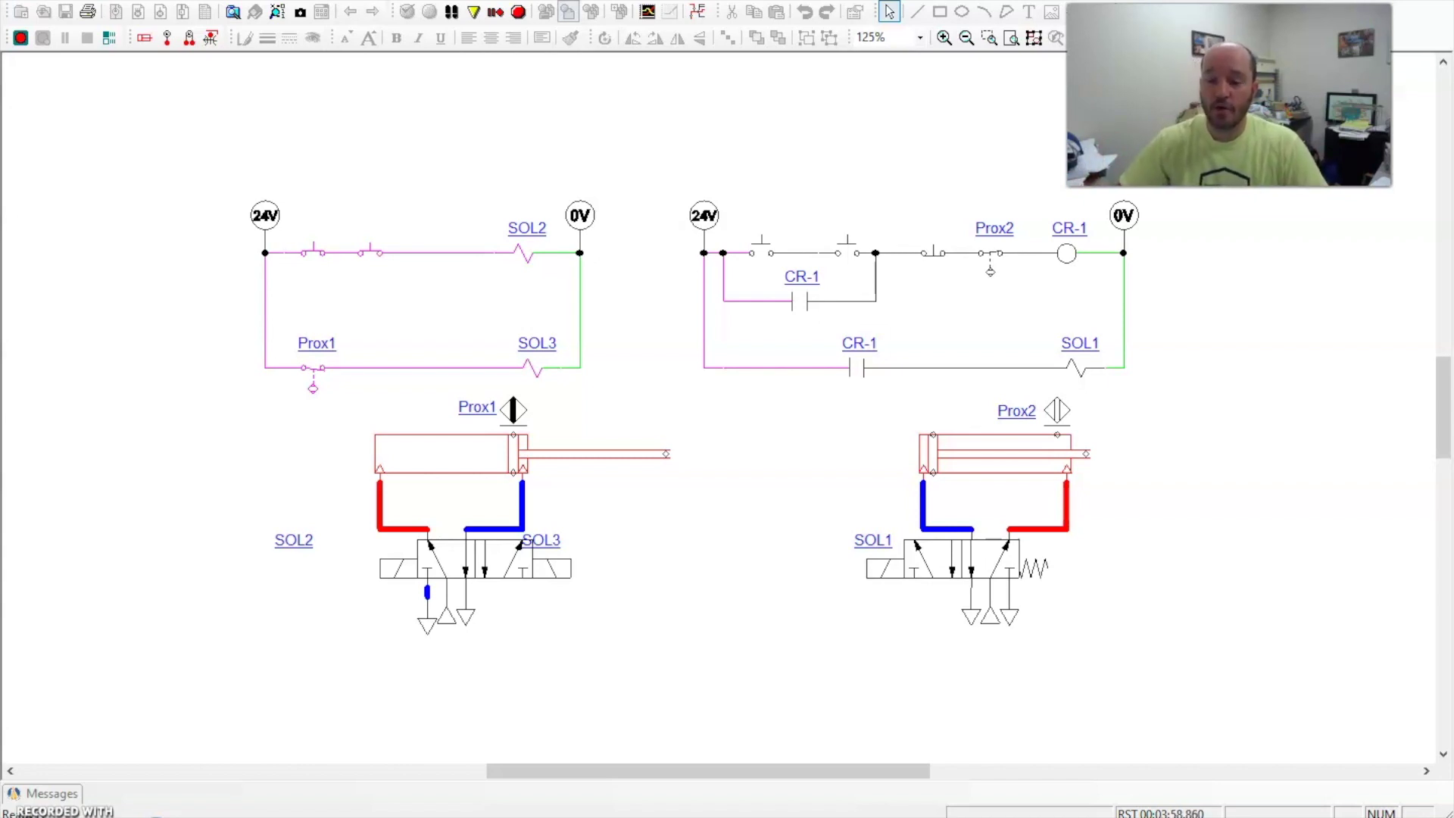
# Leave simulation with Escape and return to edit mode with the Library Explorer shown
pyautogui.press('Escape')
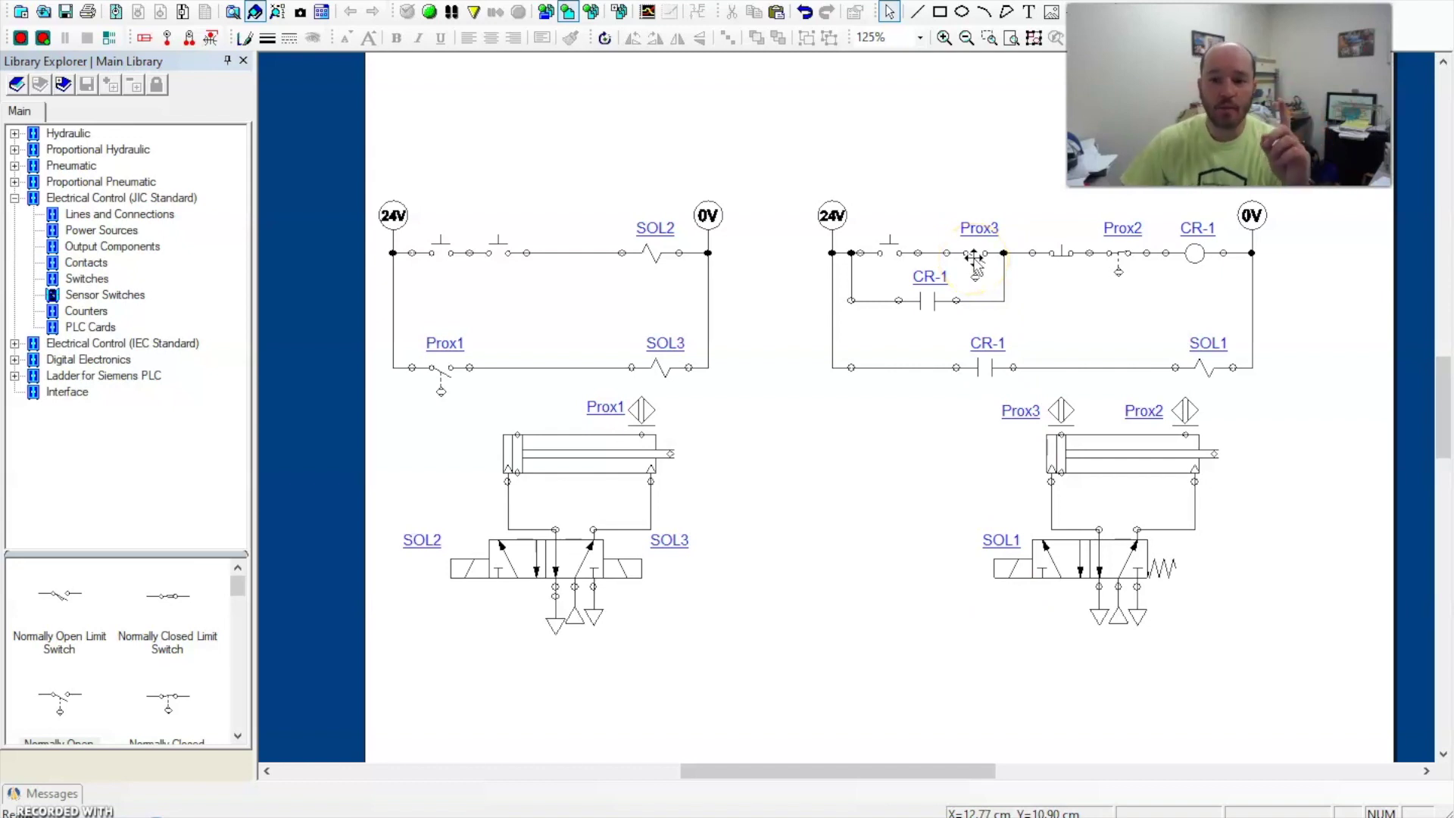
pyautogui.moveTo(974, 262)
pyautogui.mouseDown()
pyautogui.moveTo(1076, 410)
pyautogui.moveTo(1061, 453)
pyautogui.mouseUp()
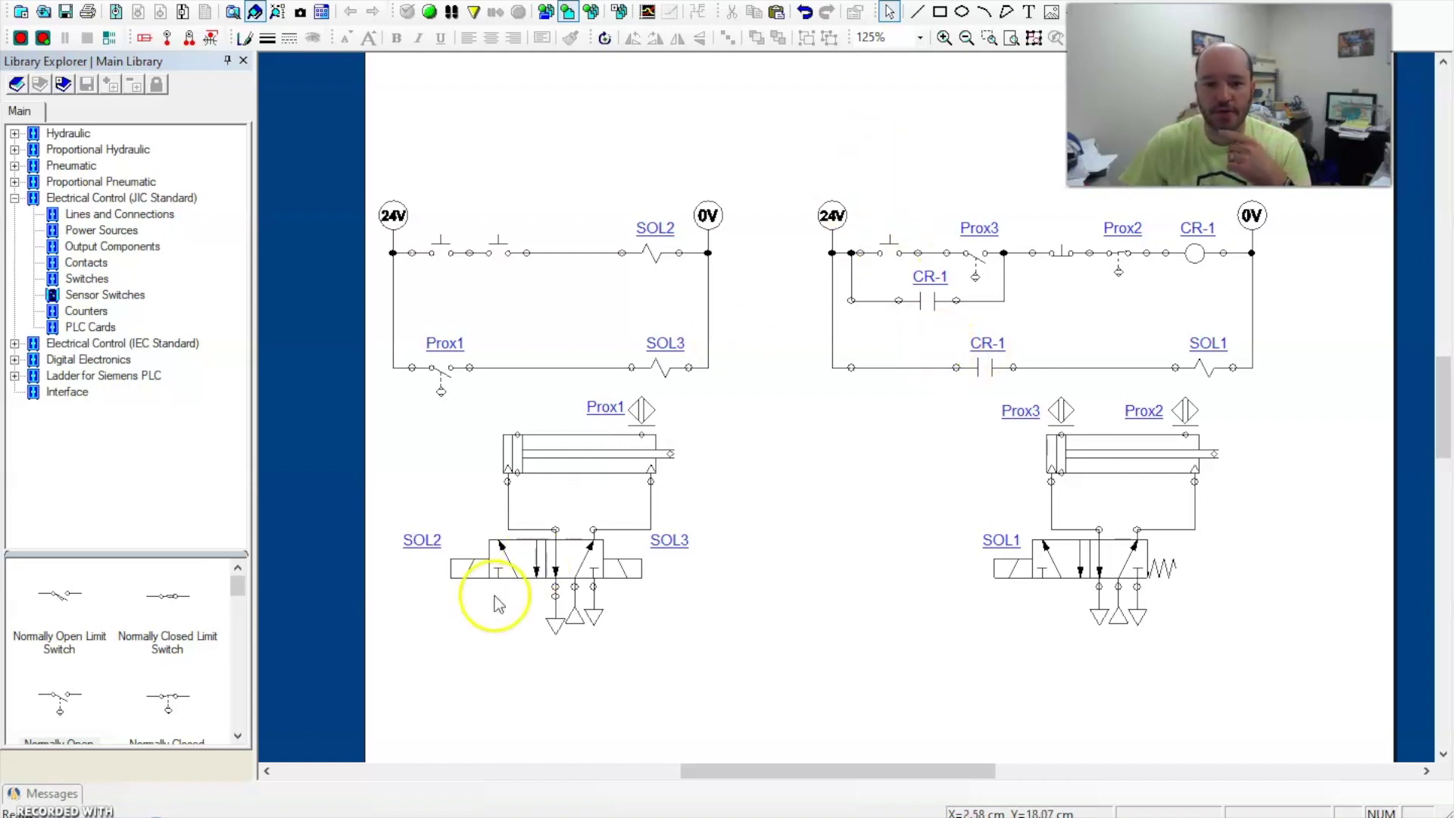
# Start Normal Simulation and extend the right cylinder, then extend it again after it retracts
pyautogui.click(430, 11)
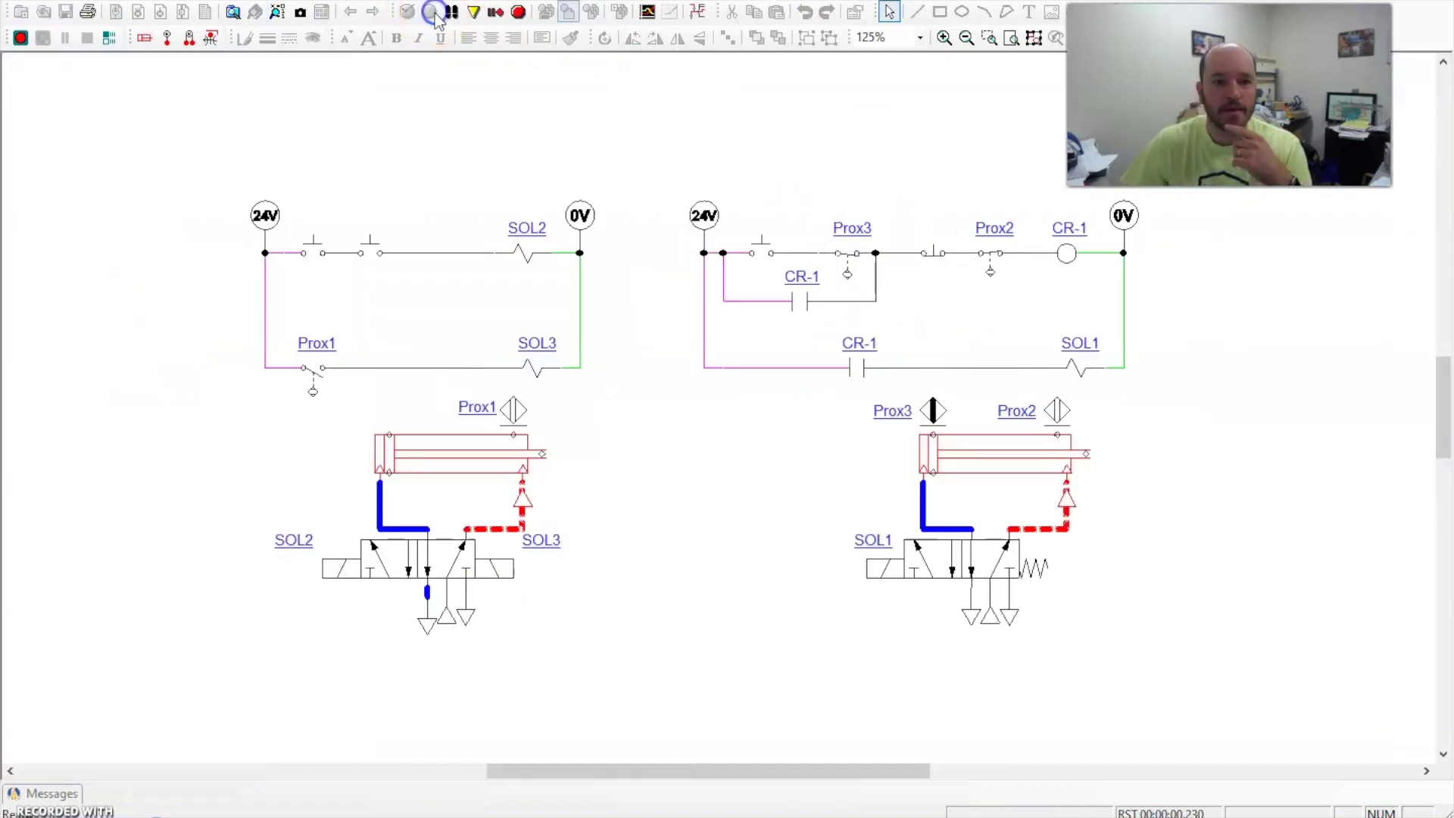
pyautogui.click(758, 259)
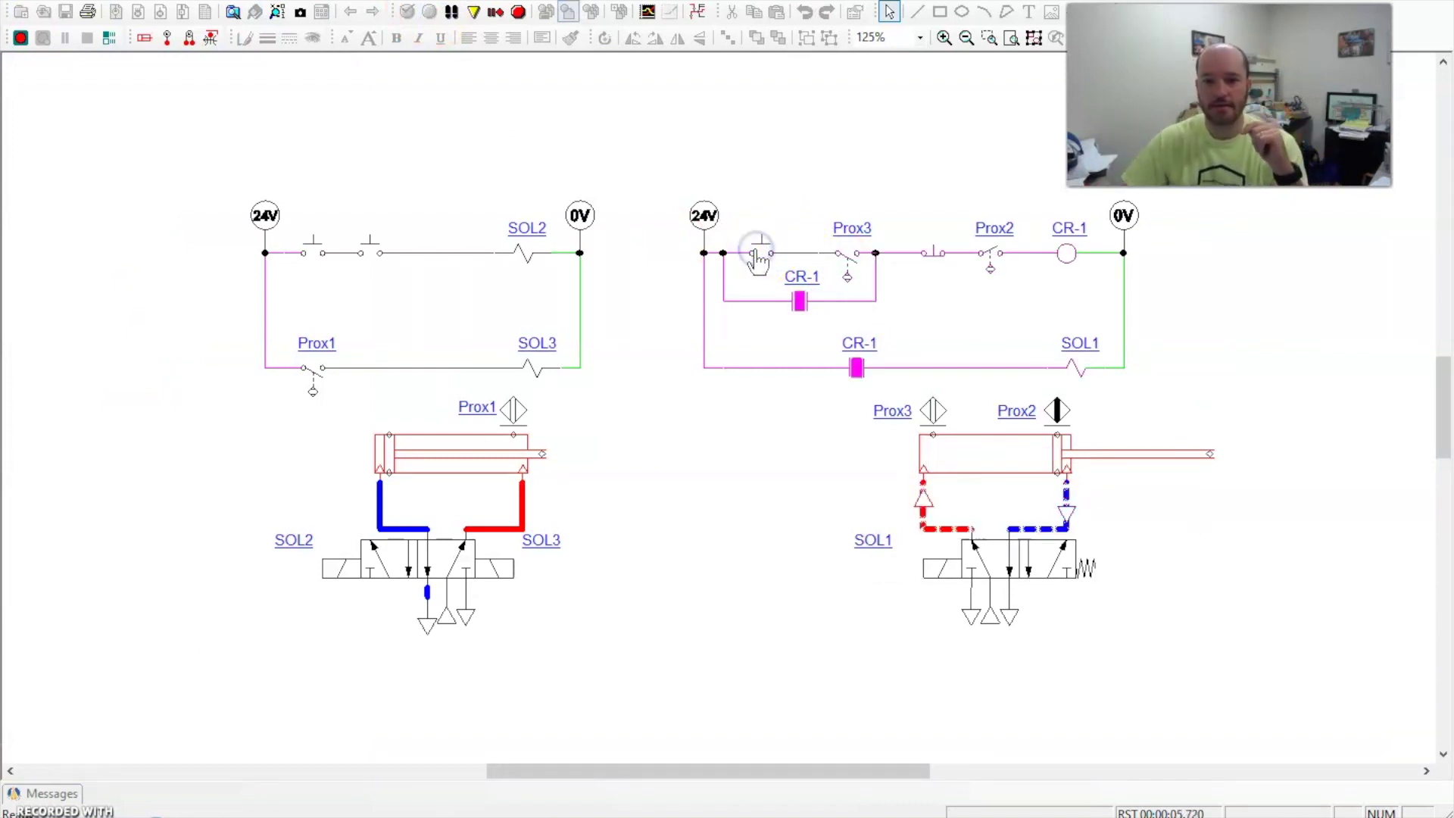
pyautogui.click(759, 261)
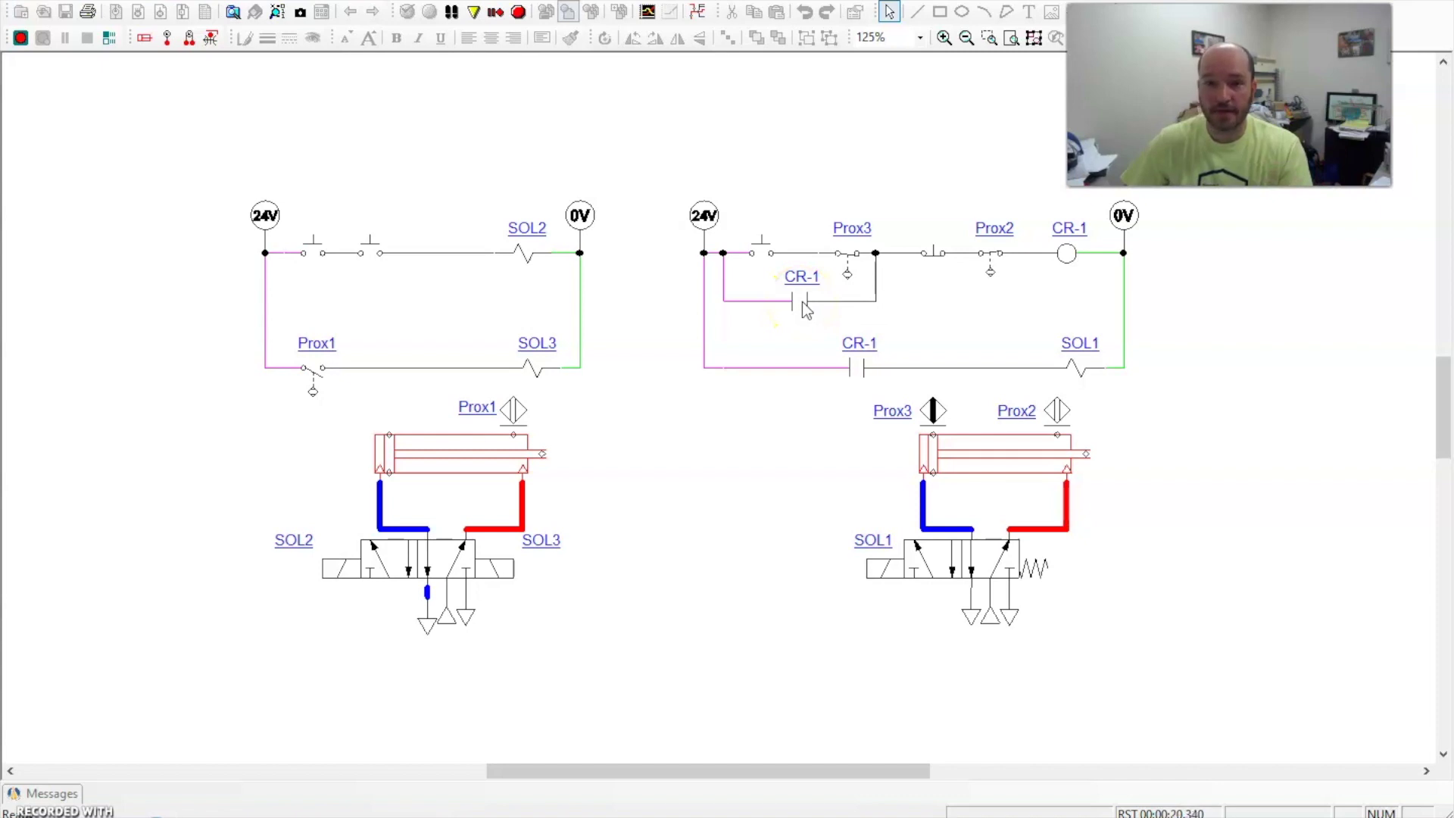
pyautogui.click(763, 251)
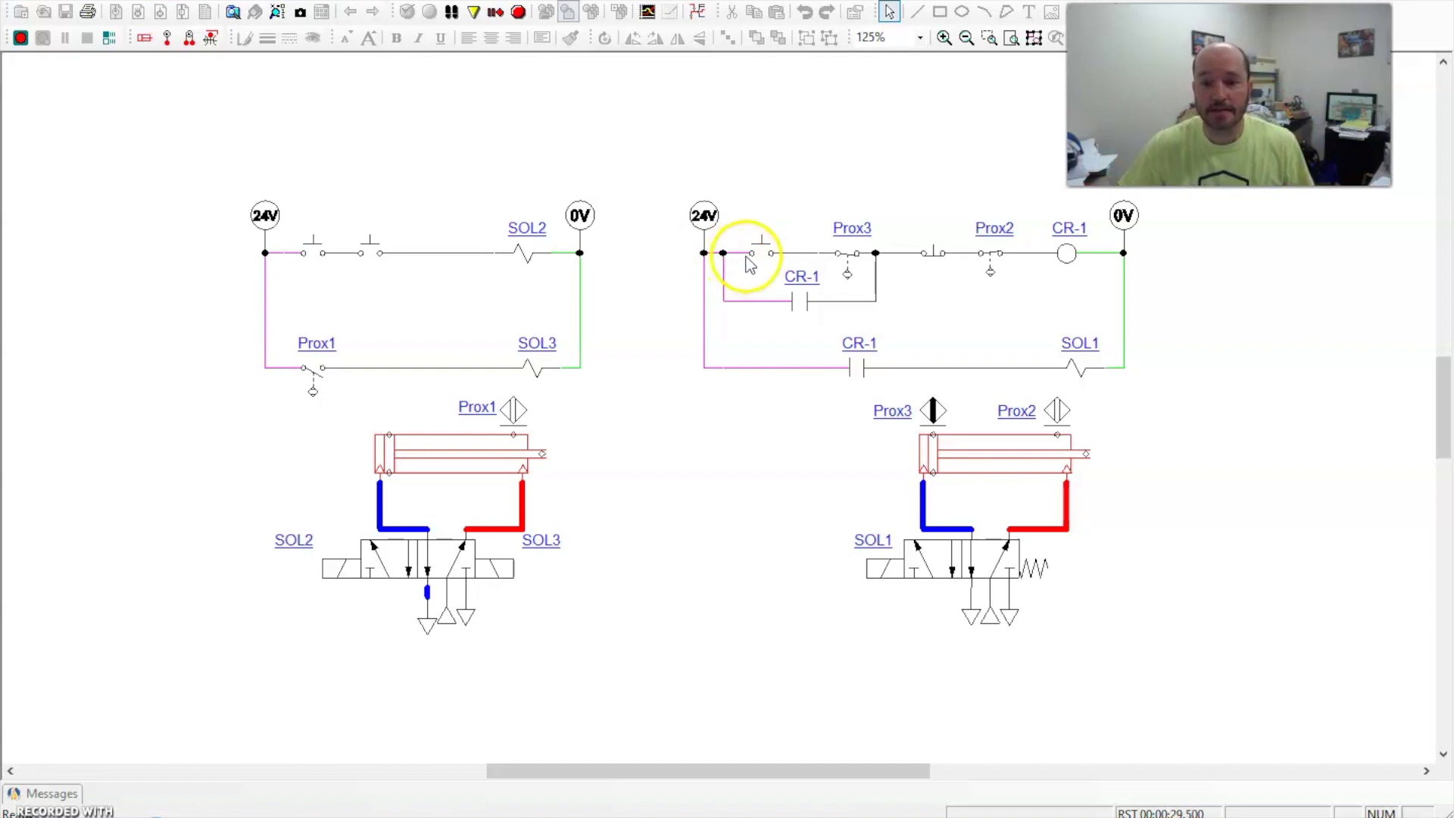
# Try the right rung's push buttons while paused, then resume the simulation
pyautogui.click(765, 261)
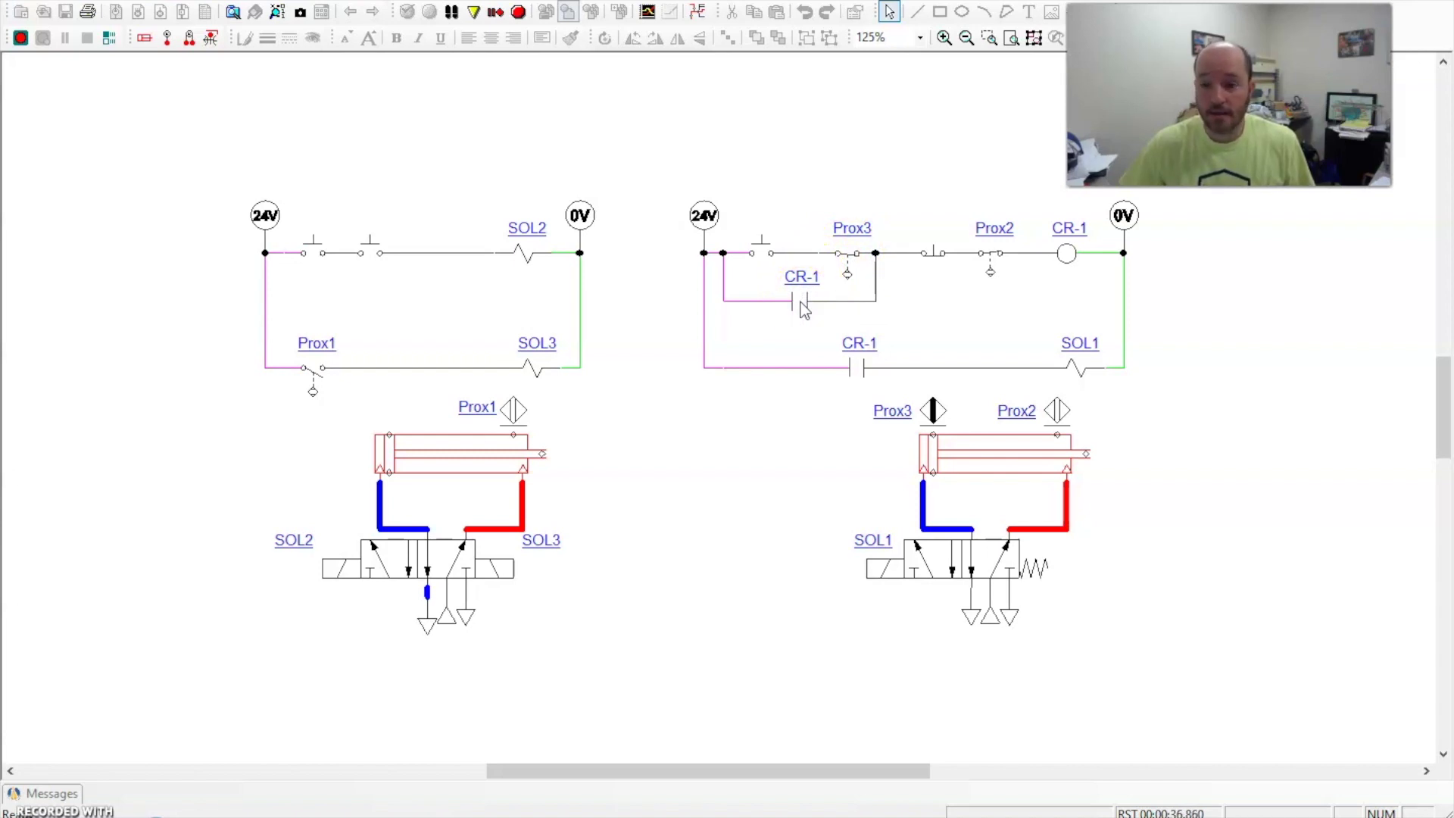
pyautogui.click(935, 265)
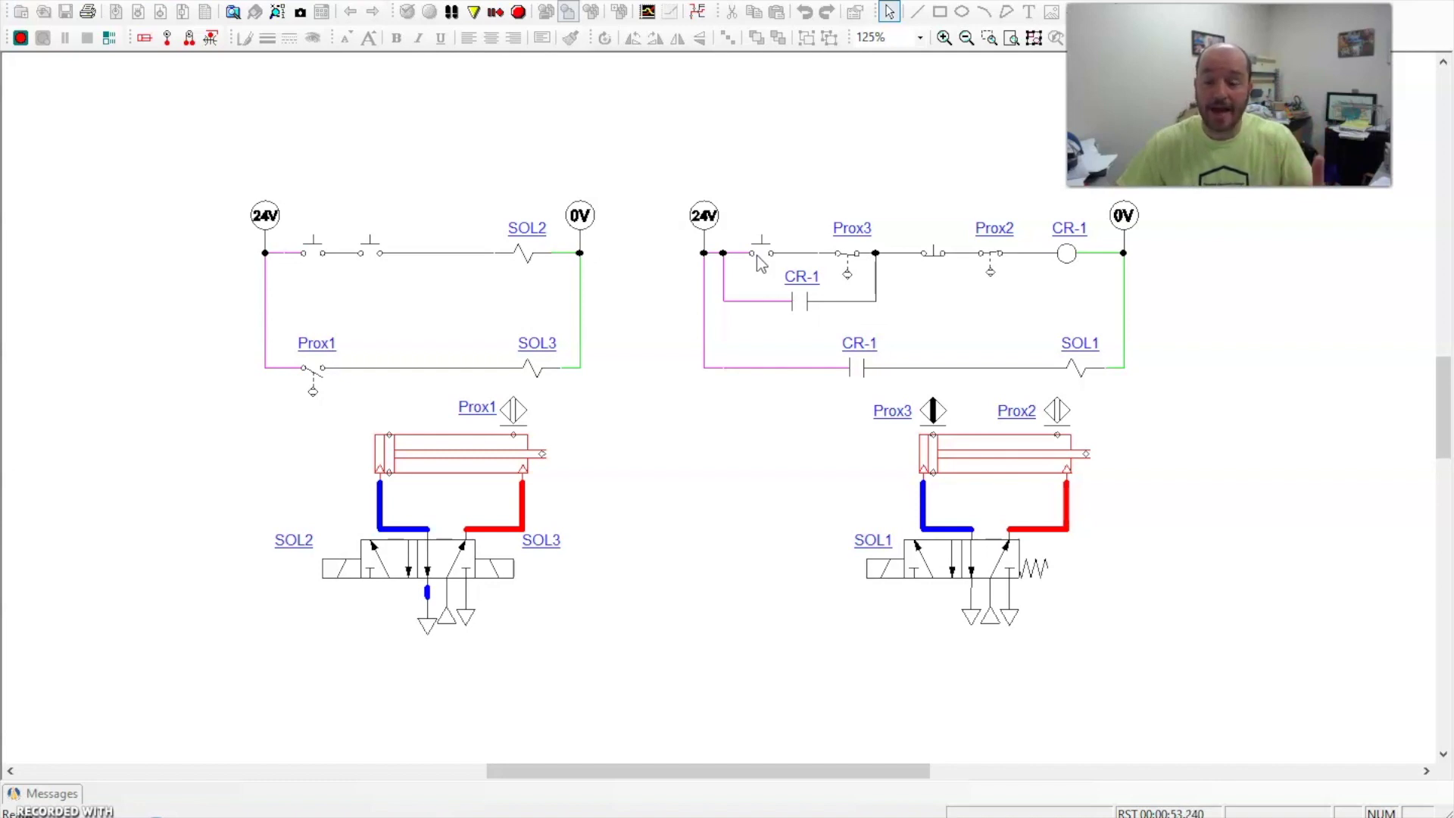
pyautogui.click(745, 260)
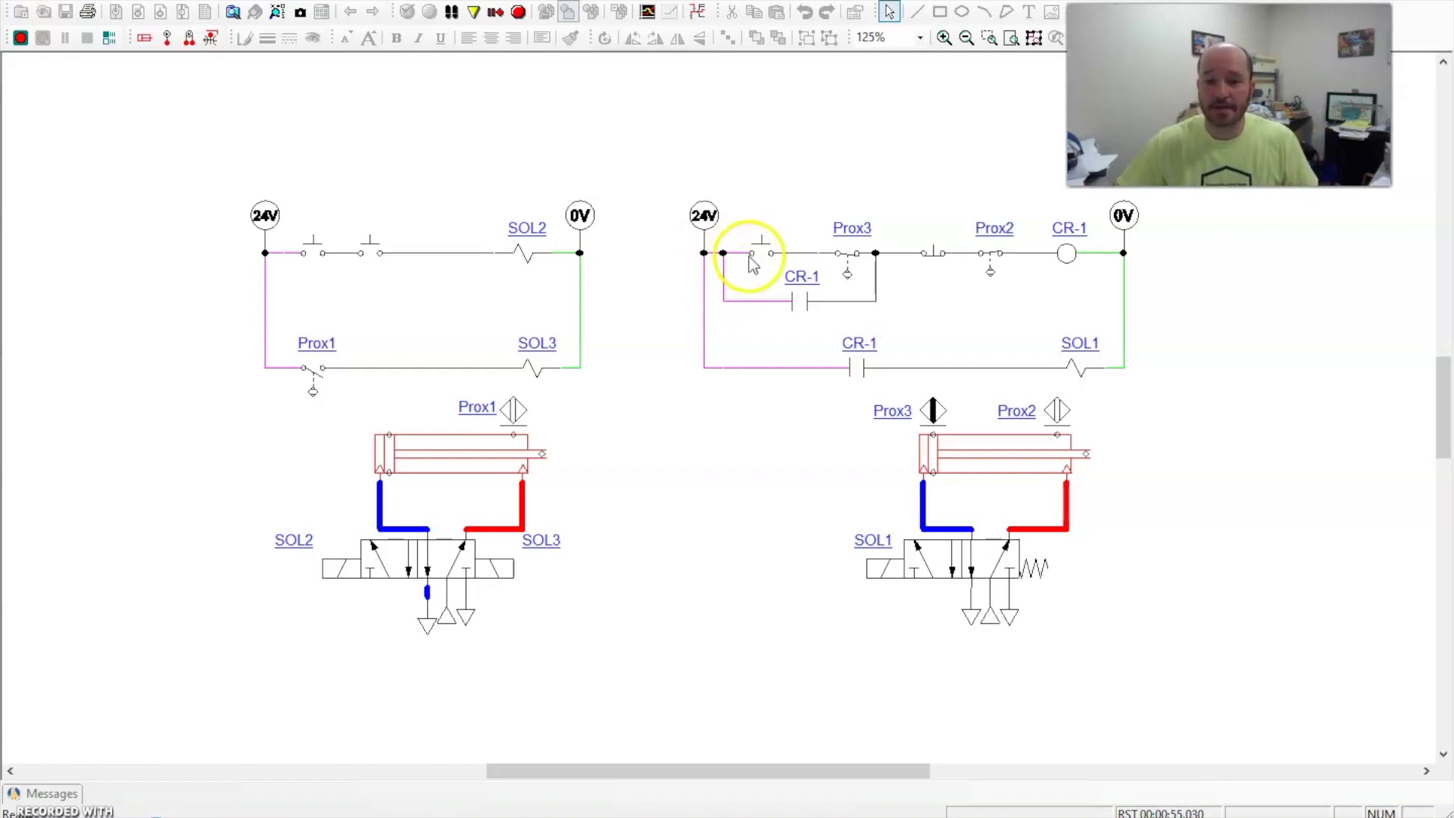
pyautogui.click(989, 259)
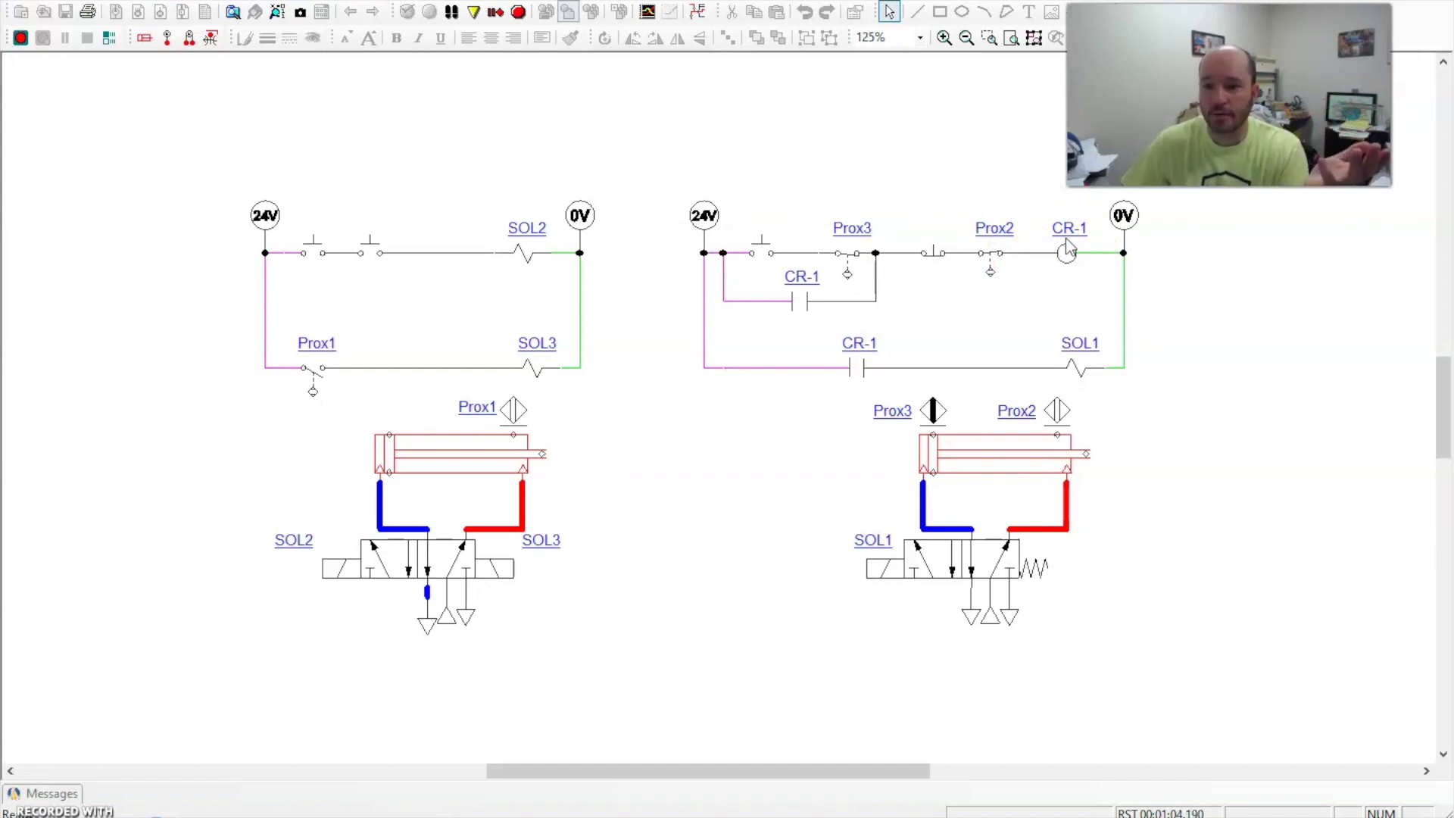
pyautogui.click(474, 12)
# Press the right push button three times to cycle the cylinder between Prox3 and Prox2
pyautogui.click(753, 261)
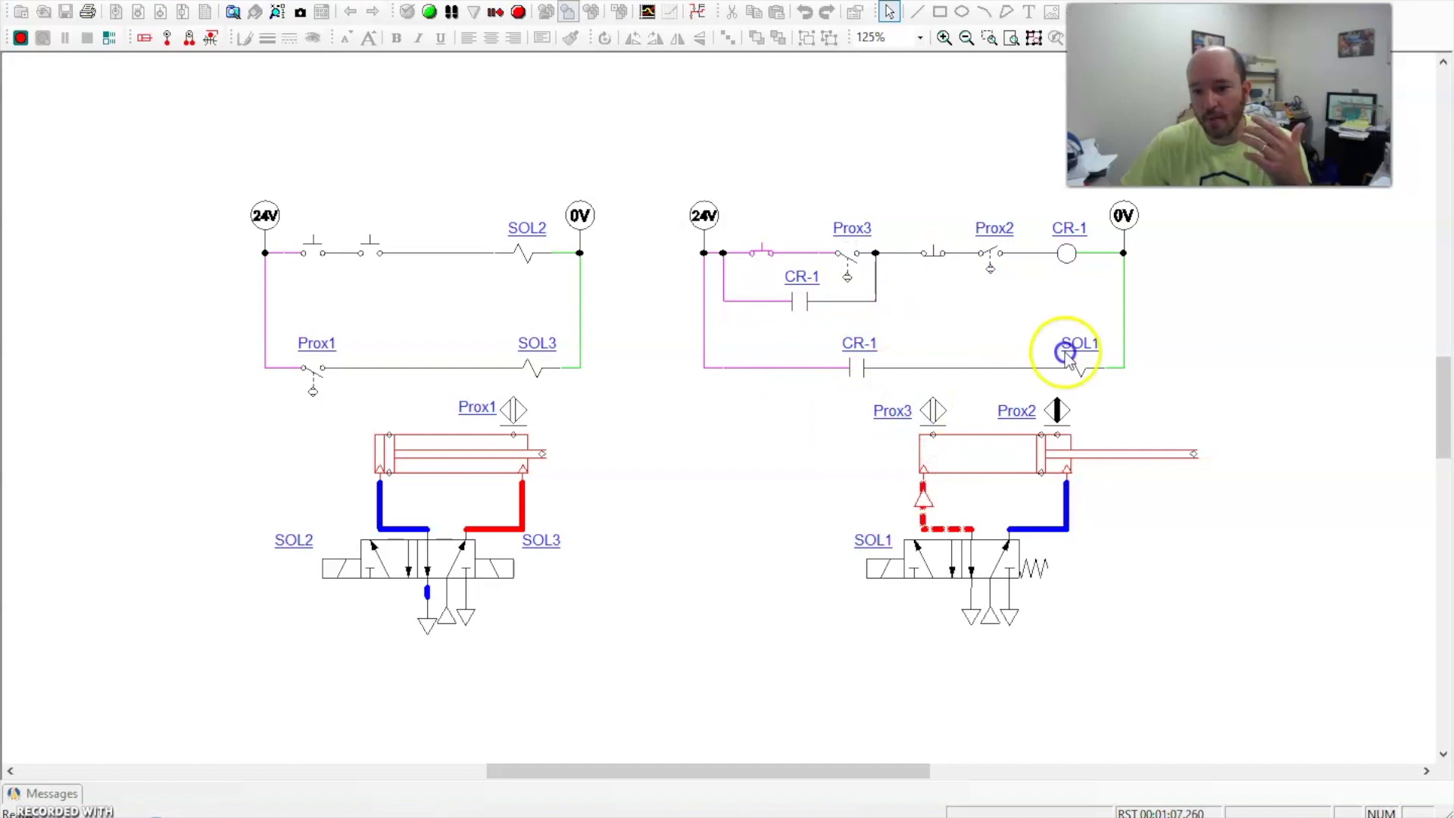
pyautogui.click(767, 259)
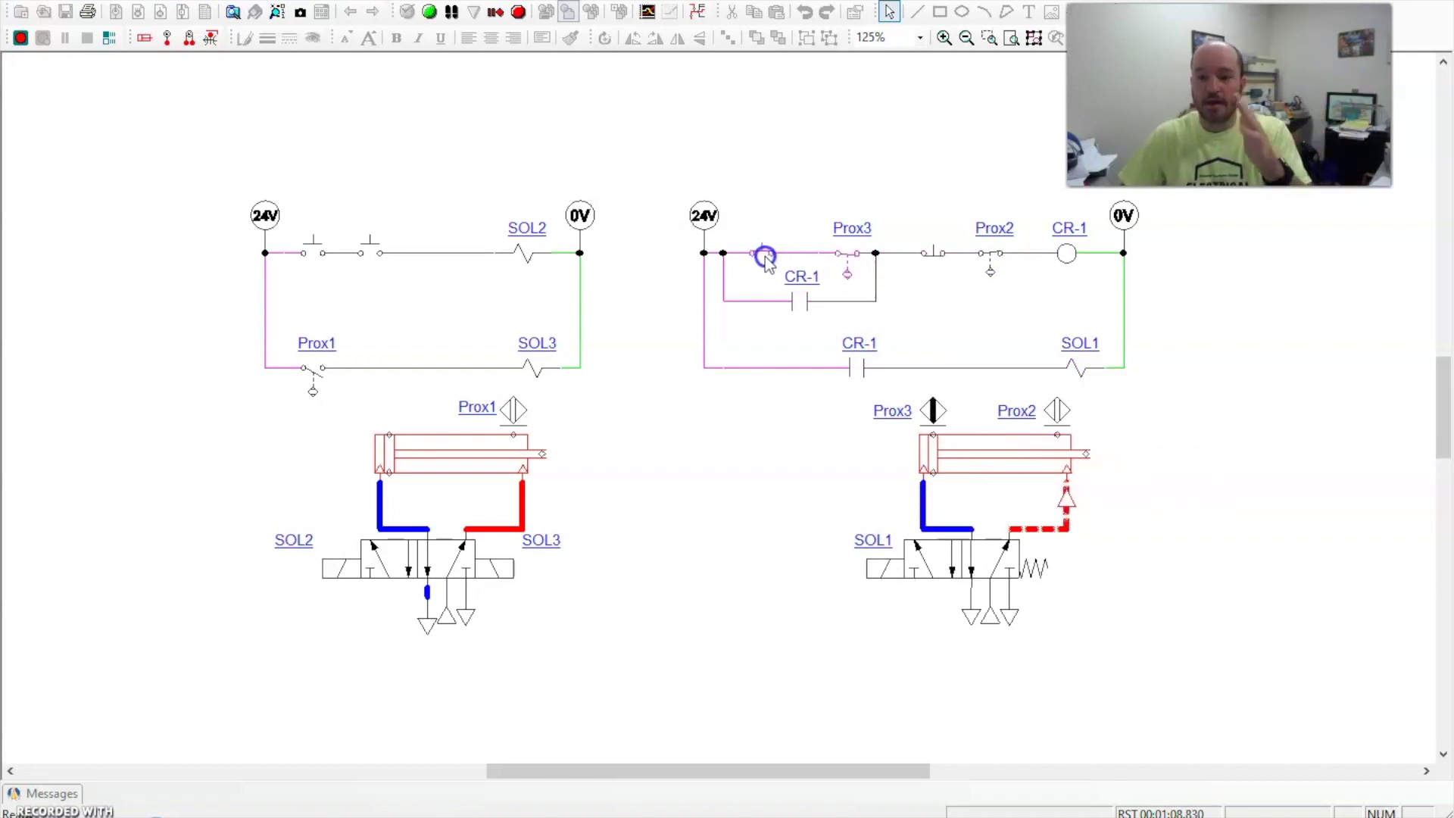
pyautogui.click(765, 256)
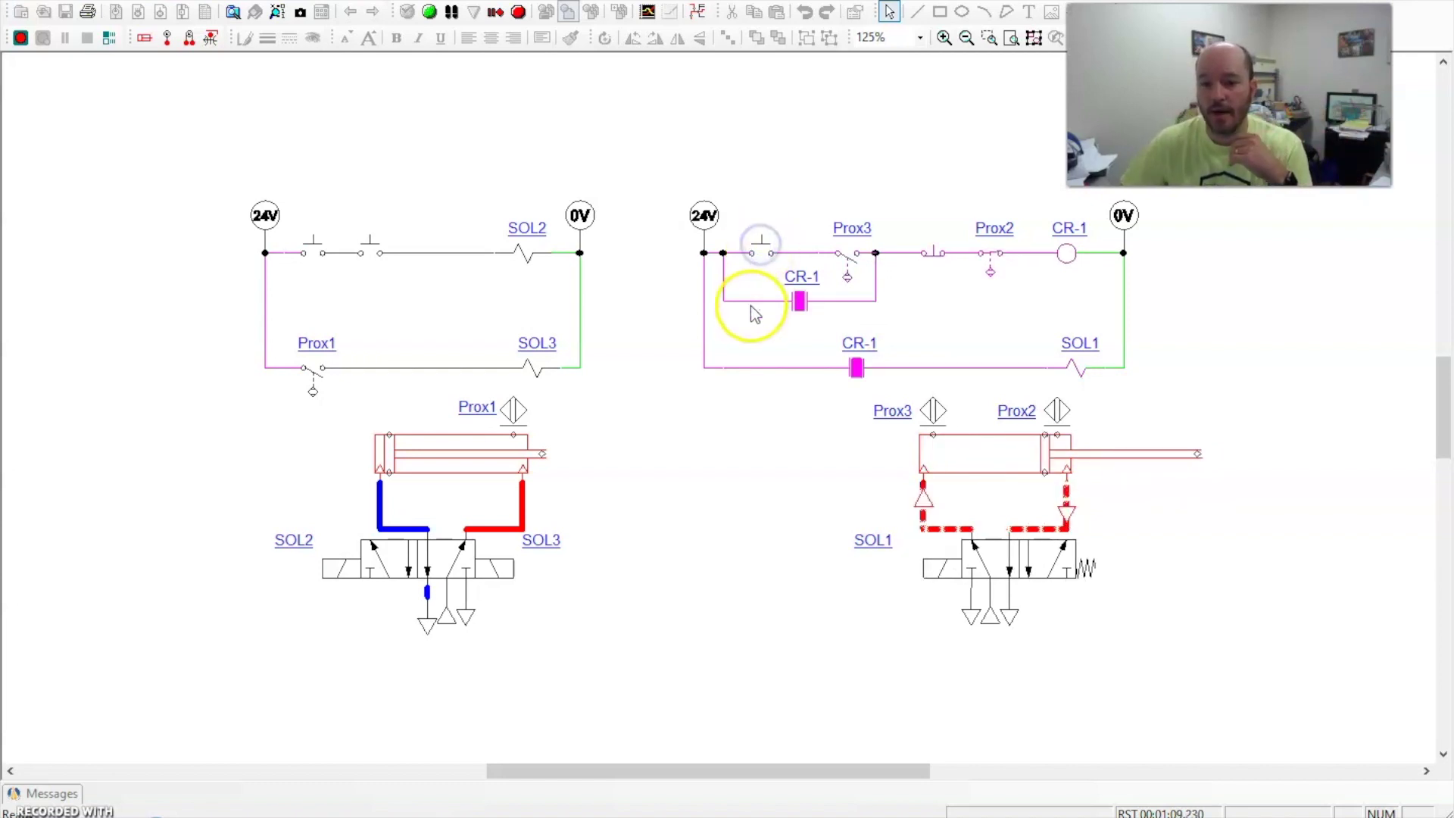